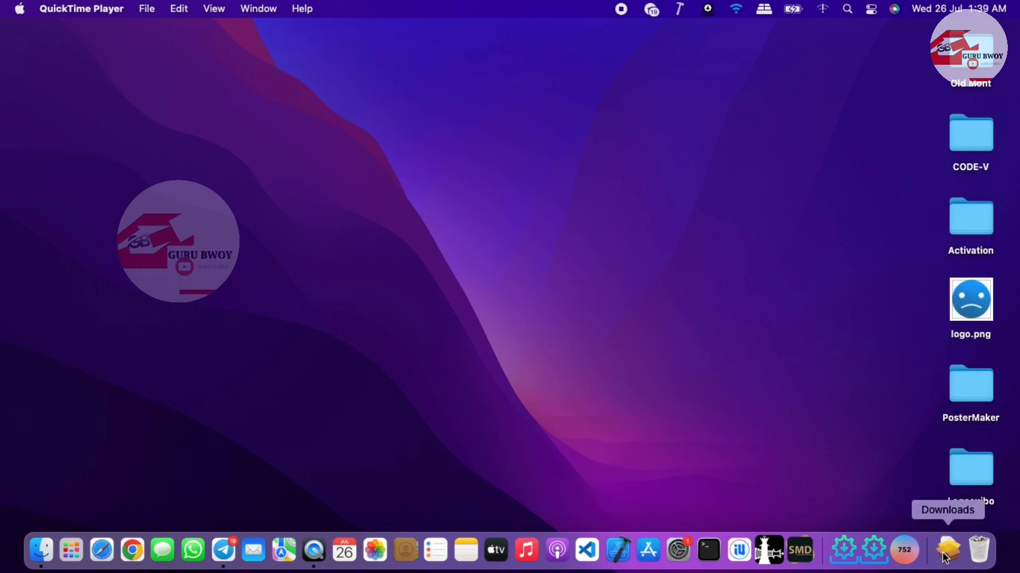
Fan open the Downloads stack to reveal the LProHelloActivator_16.7.3.pkg installer
left_click(947, 555)
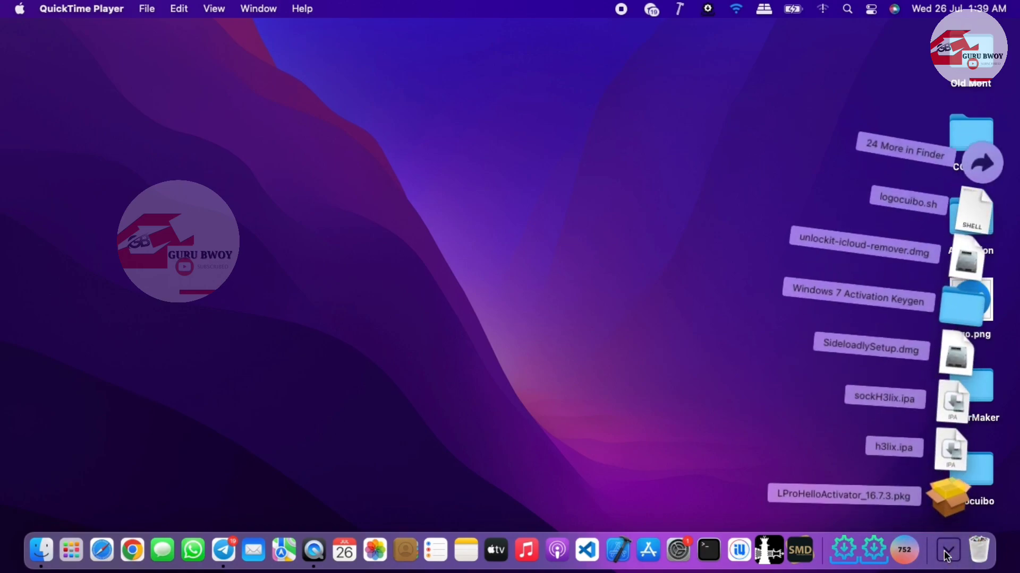
Install LProHelloActivator_16.7.3.pkg on MONTERREY with the admin password, then trash the package
left_click(949, 501)
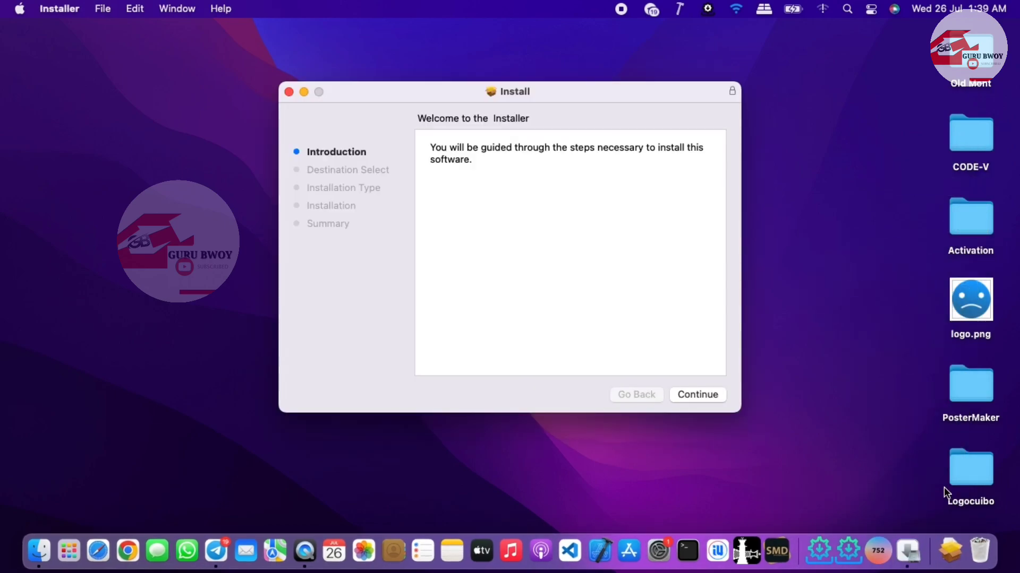
left_click(706, 398)
left_click(706, 399)
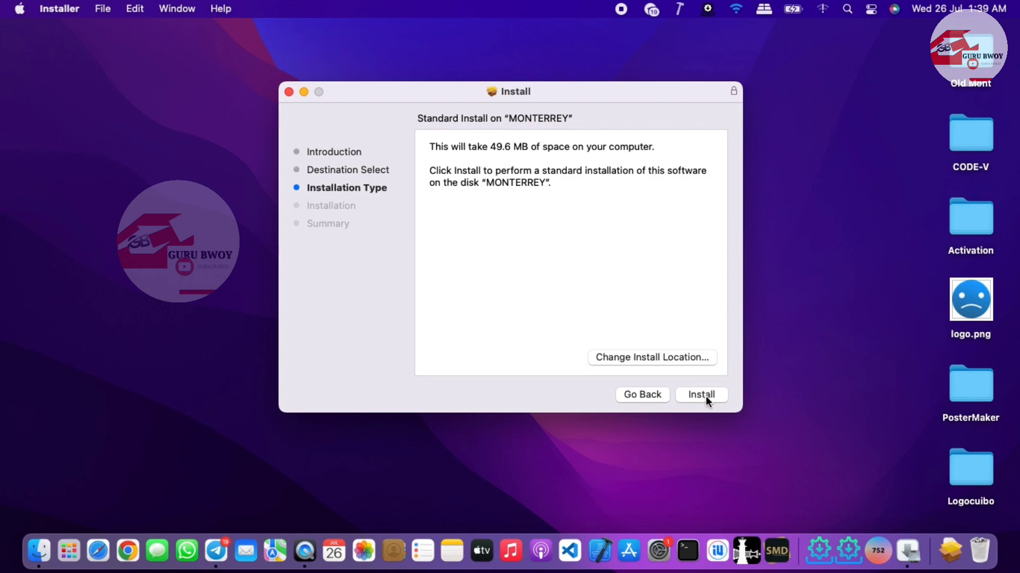
left_click(705, 396)
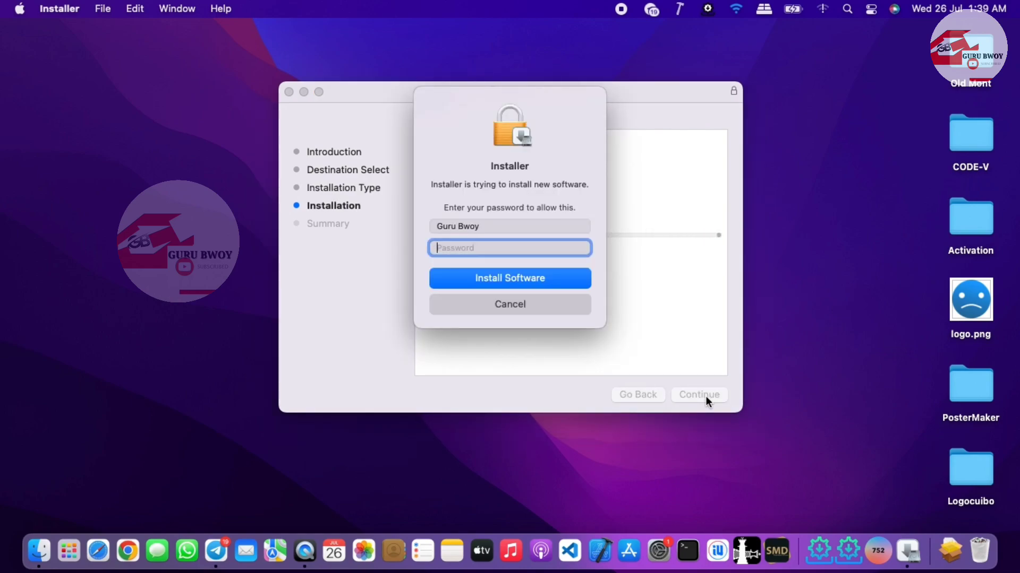
key("Return")
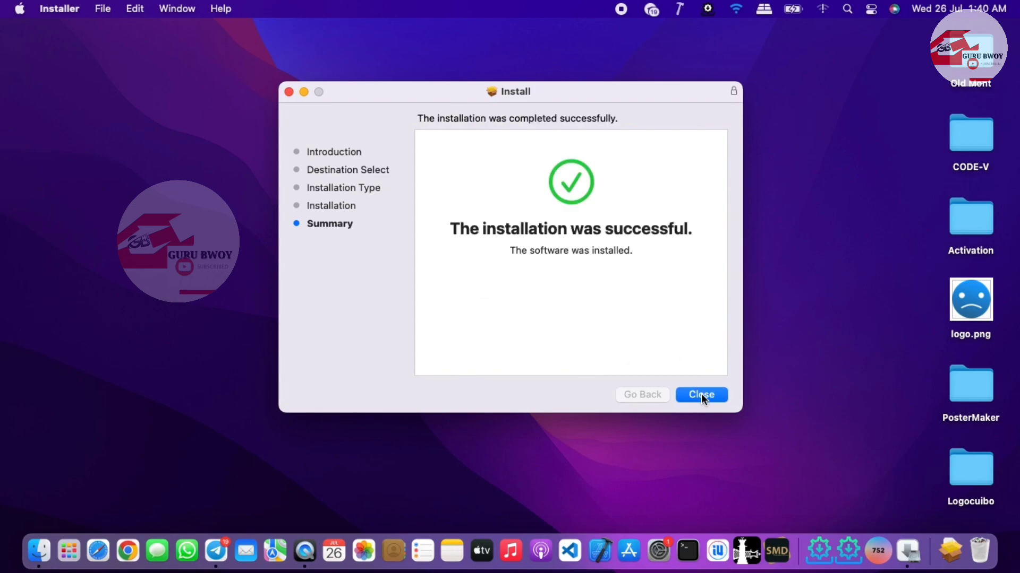
left_click(701, 394)
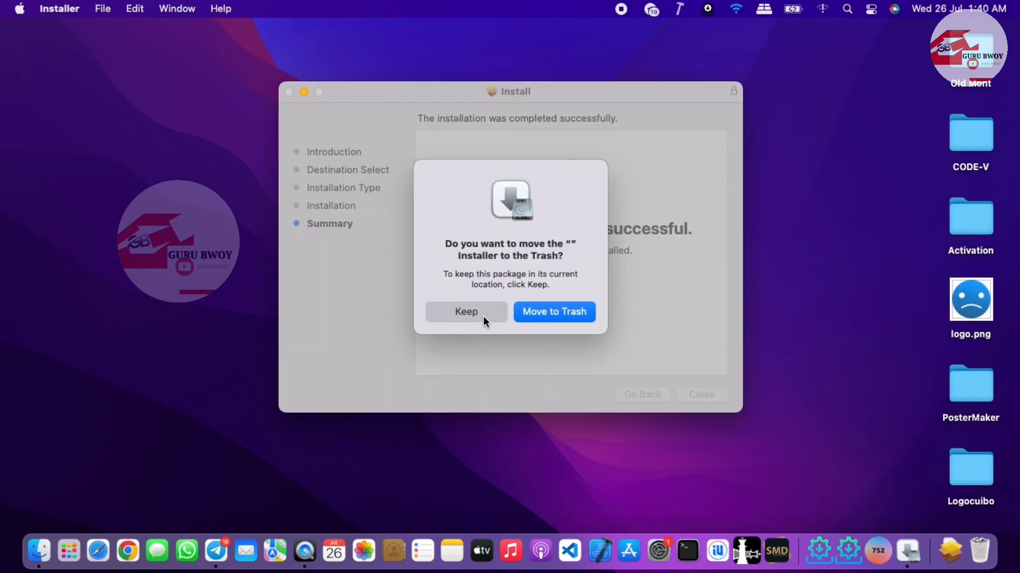
left_click(528, 314)
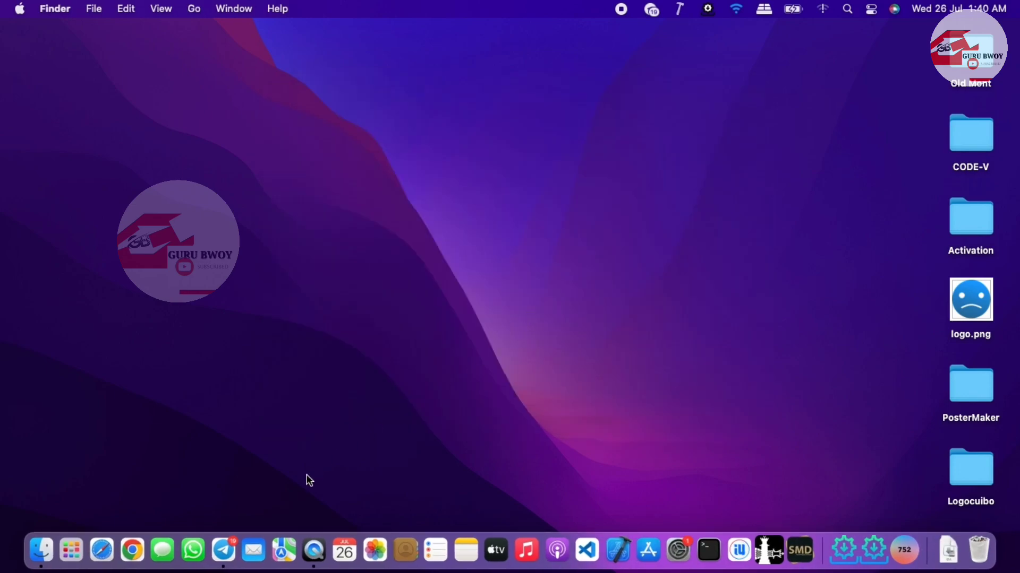
Launch LProHelloActivator from Launchpad's second page and move its window to the upper left
left_click(79, 549)
scroll(584, 387, "right", 3)
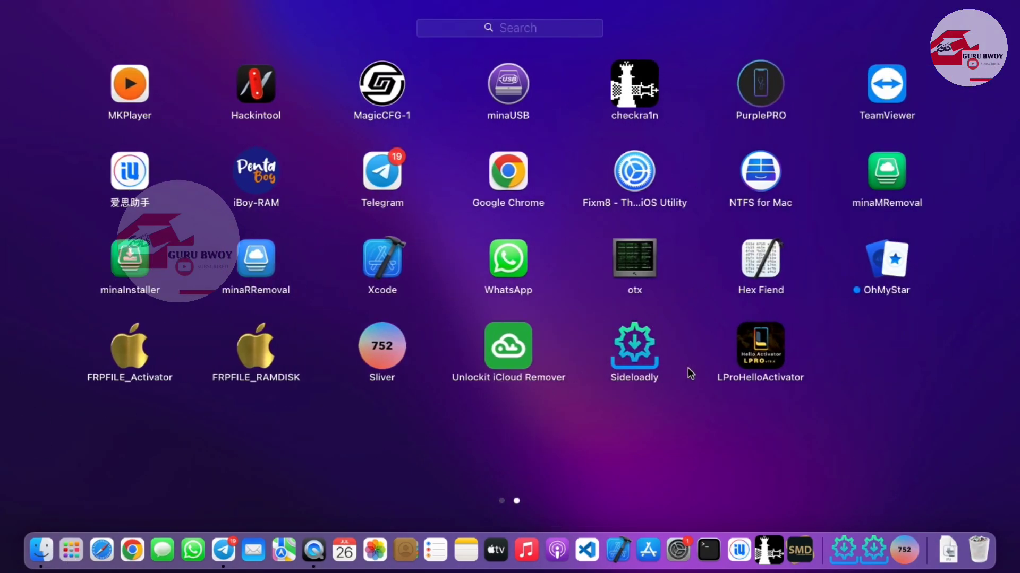
left_click(762, 355)
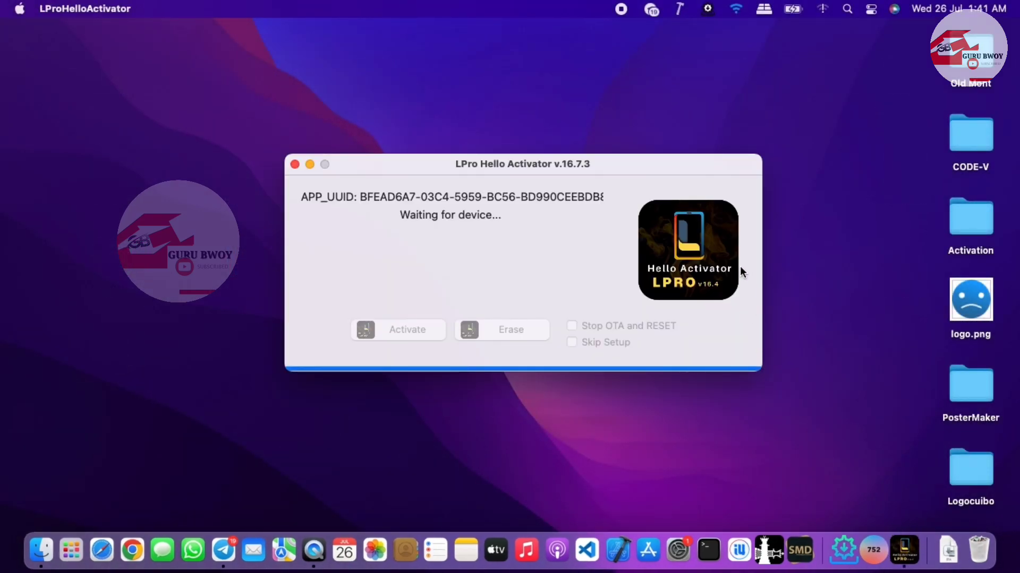
mouse_move(657, 170)
left_mouse_down()
mouse_move(578, 103)
mouse_move(439, 51)
mouse_move(390, 52)
mouse_move(402, 103)
mouse_move(377, 162)
mouse_move(360, 161)
mouse_move(361, 171)
left_mouse_up()
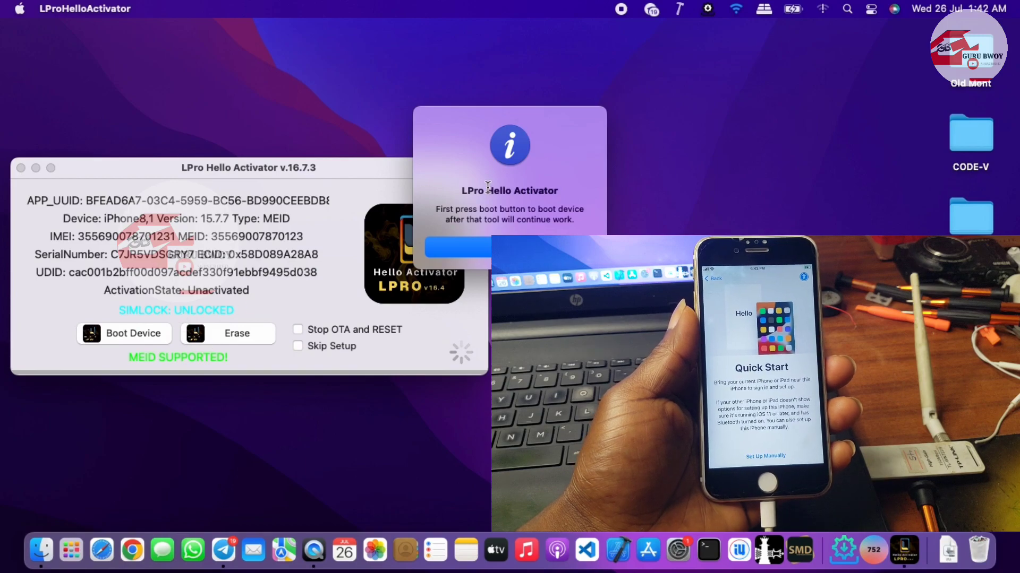
Drag the boot-device notice from behind the camera feed onto the activator window
left_click_drag(520, 118, 241, 194)
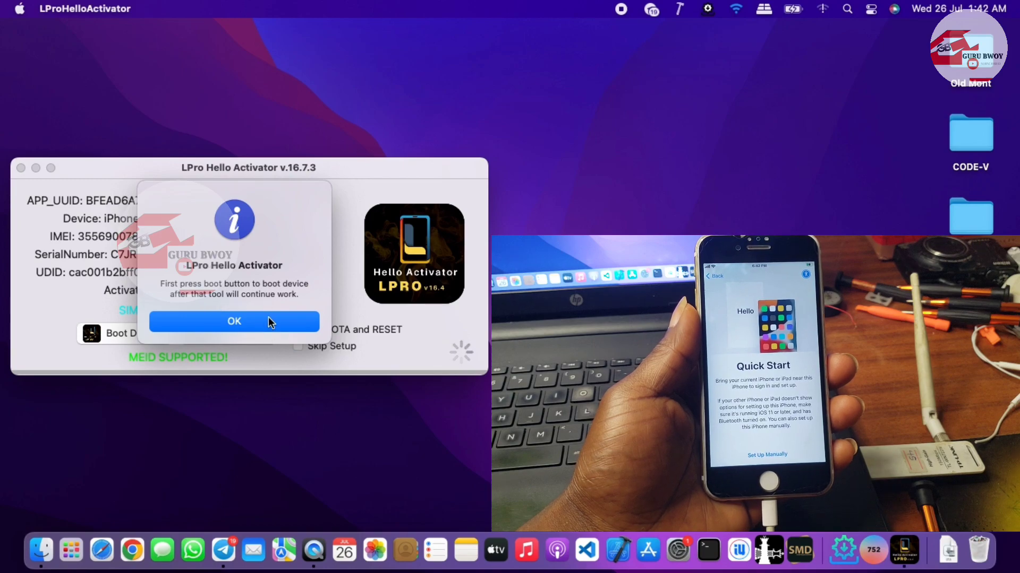
Dismiss the info alert and open the Boot Device DFU-mode instructions
left_click(234, 324)
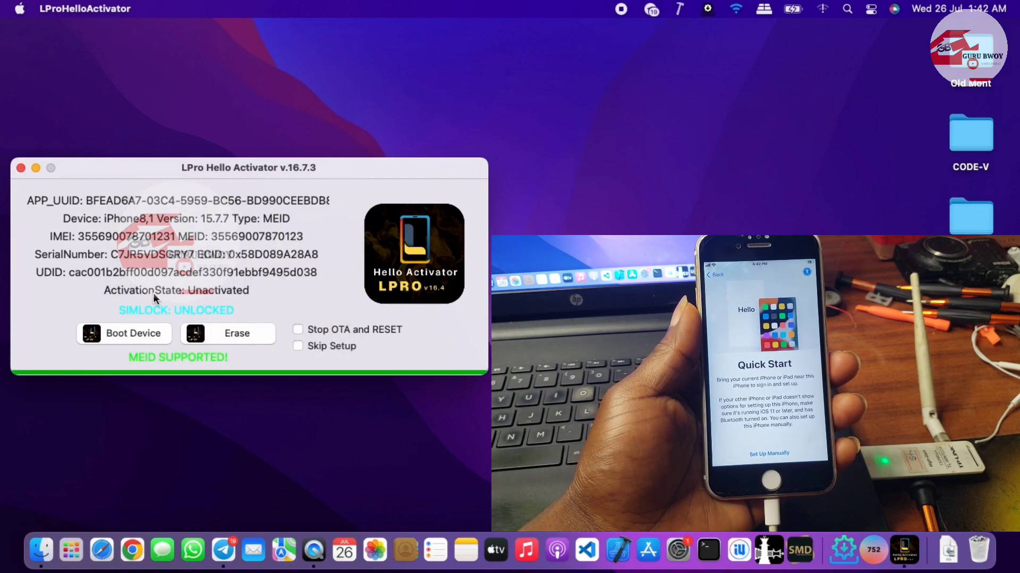
left_click(131, 332)
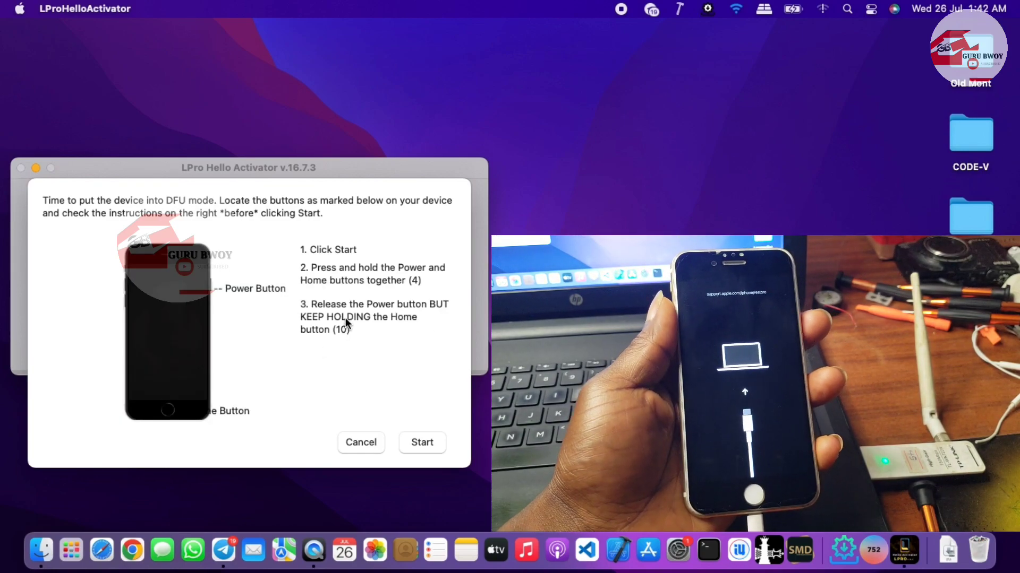
Start the DFU-mode countdown to boot the connected iPhone8,1
left_click(425, 442)
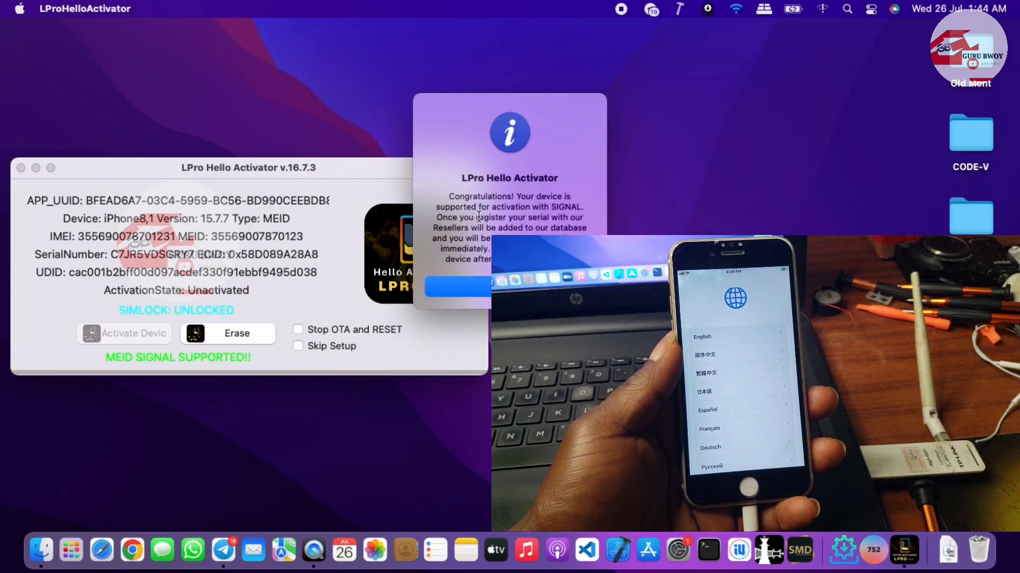
Move the Congratulations notice aside, then close it with OK
left_click_drag(523, 107, 257, 175)
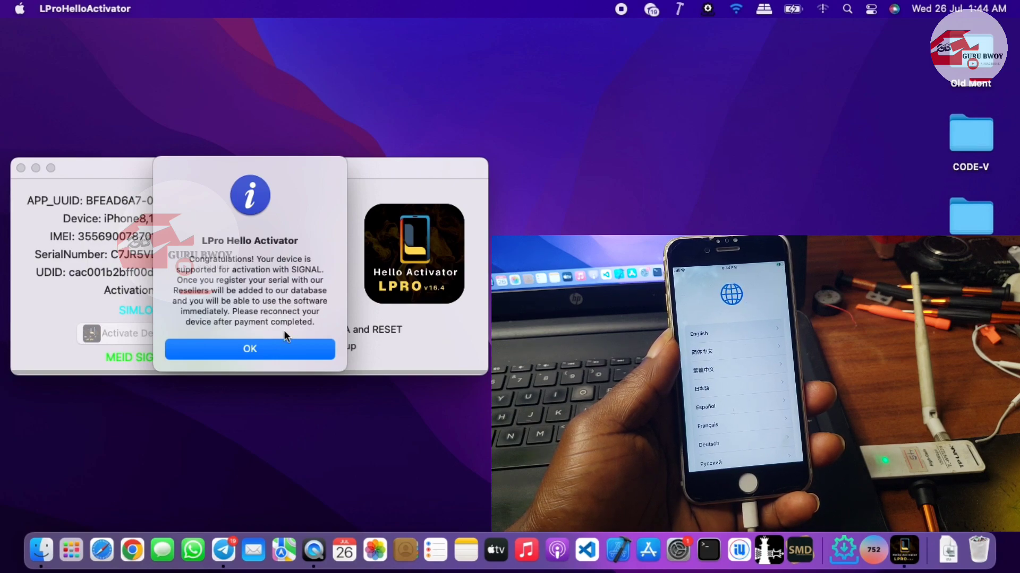
left_click(267, 355)
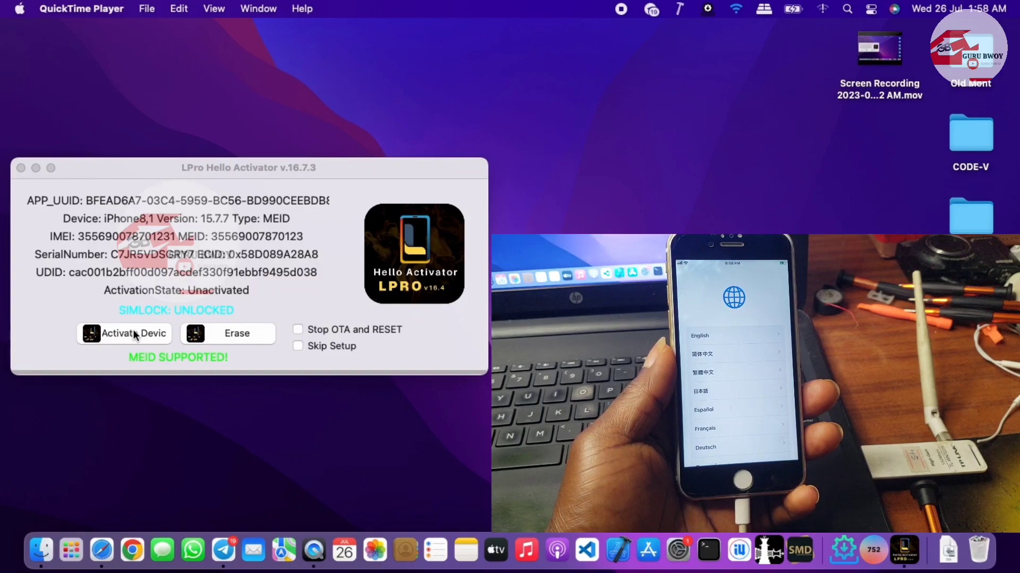
Enable the Skip Setup and Stop OTA and RESET options for activation
left_click(298, 346)
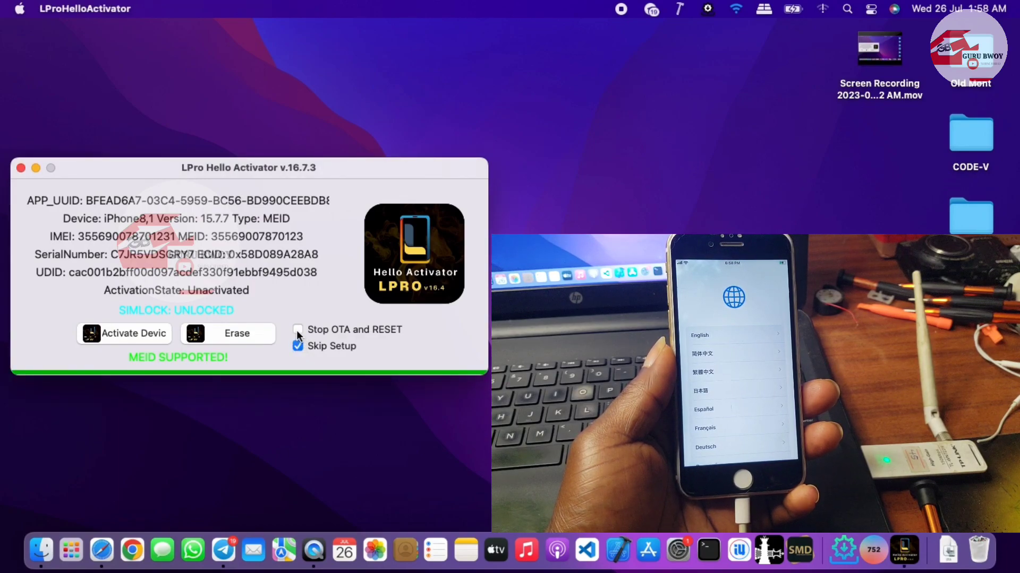
left_click(298, 329)
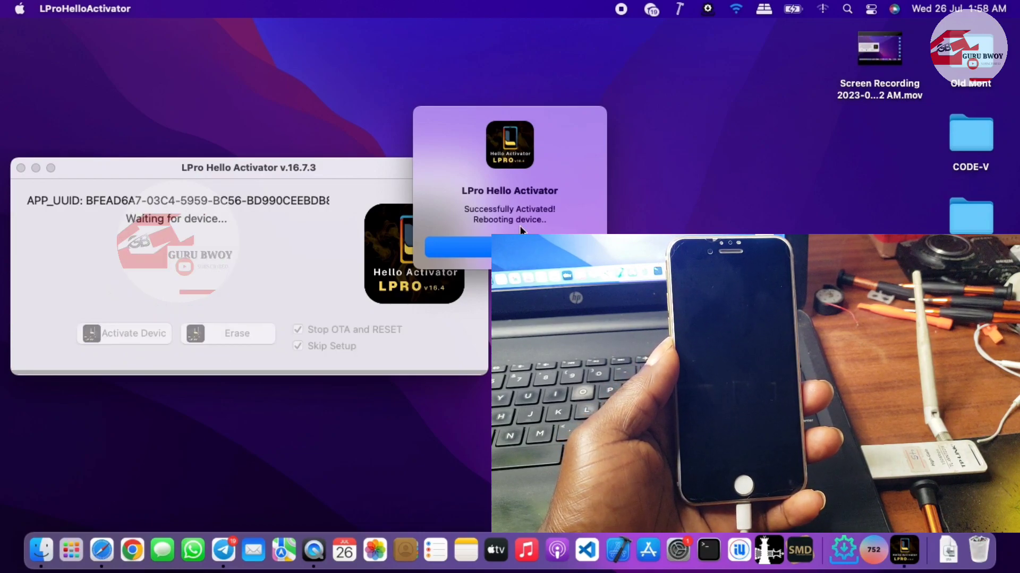
Reposition the Successfully Activated notice over the main window while the iPhone reboots
mouse_move(534, 125)
left_mouse_down()
mouse_move(348, 183)
mouse_move(257, 198)
left_mouse_up()
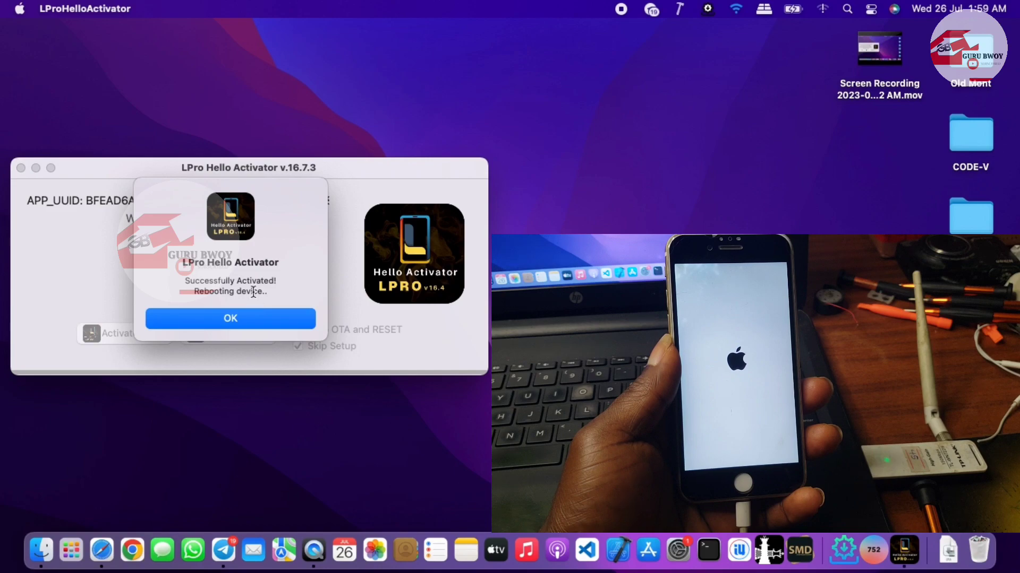
left_click_drag(246, 201, 252, 202)
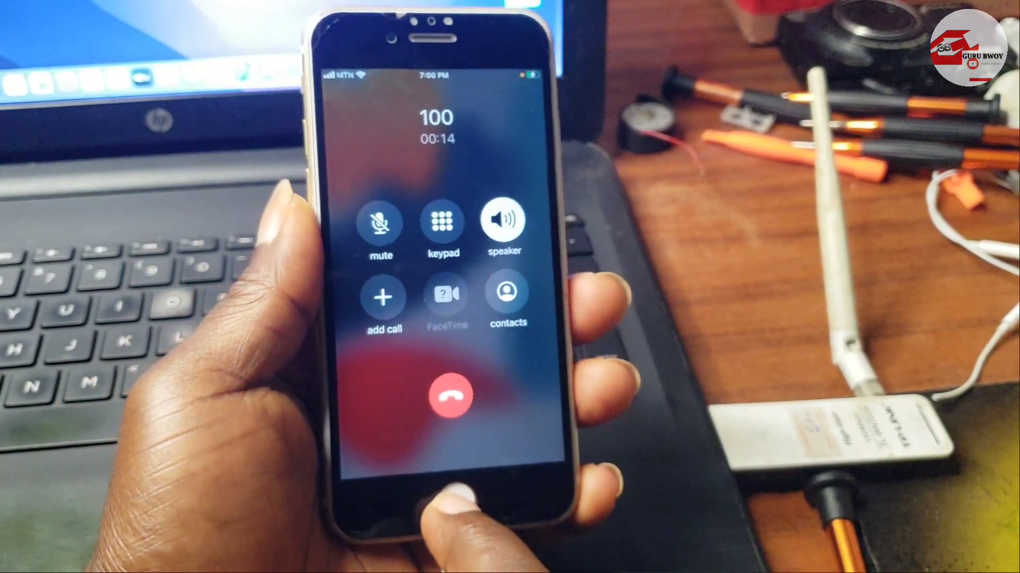
Go to the home screen during the call to 100, then end the call
left_click(445, 510)
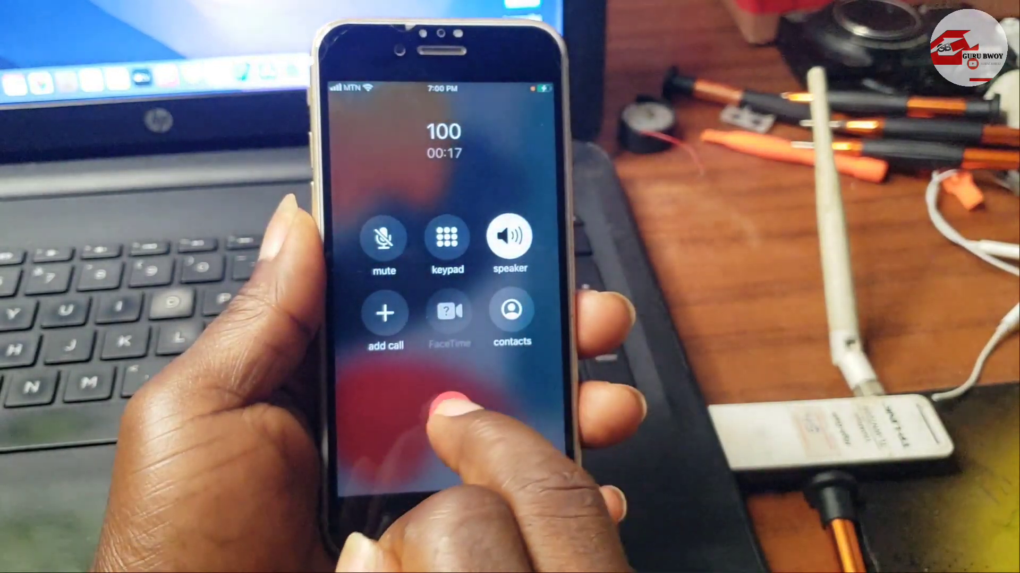
left_click(446, 401)
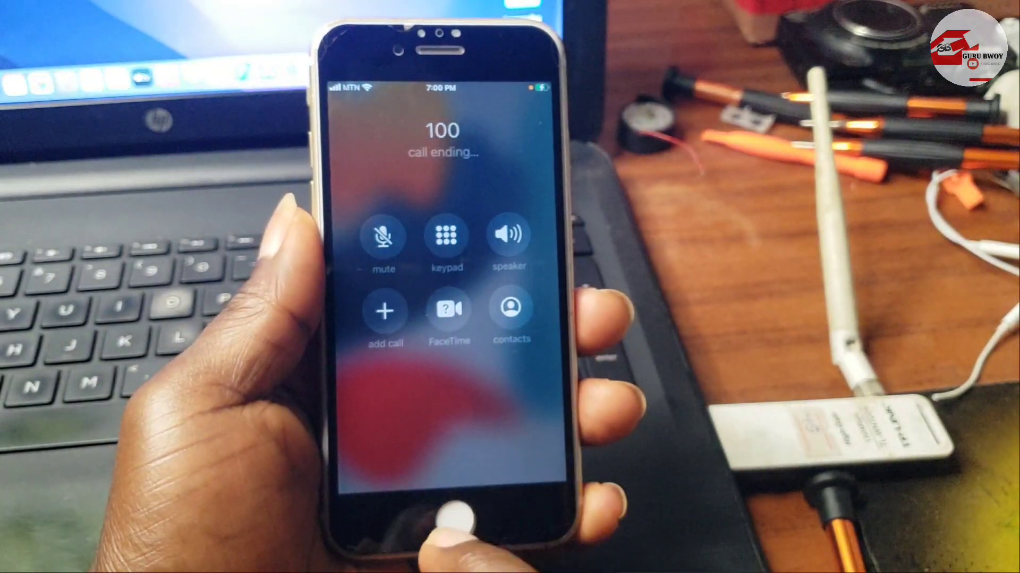